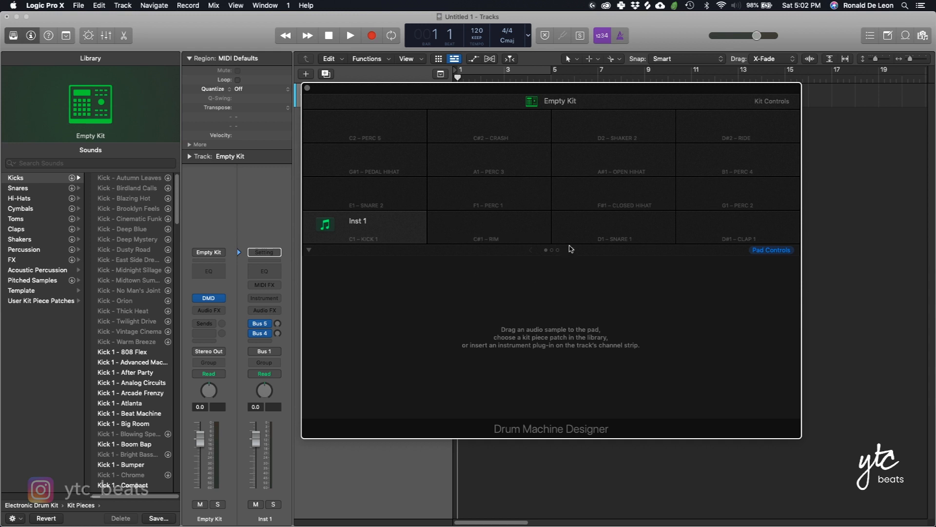
pyautogui.rightClick(591, 102)
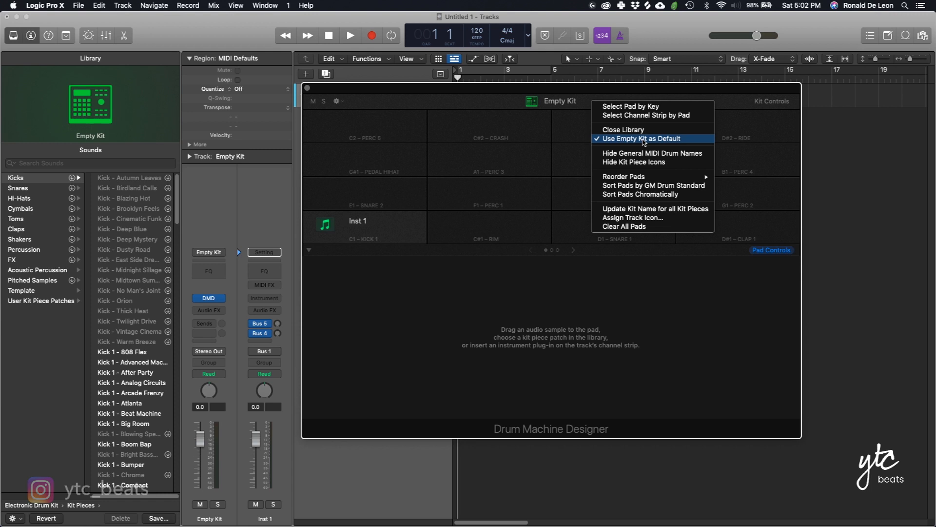
pyautogui.click(585, 103)
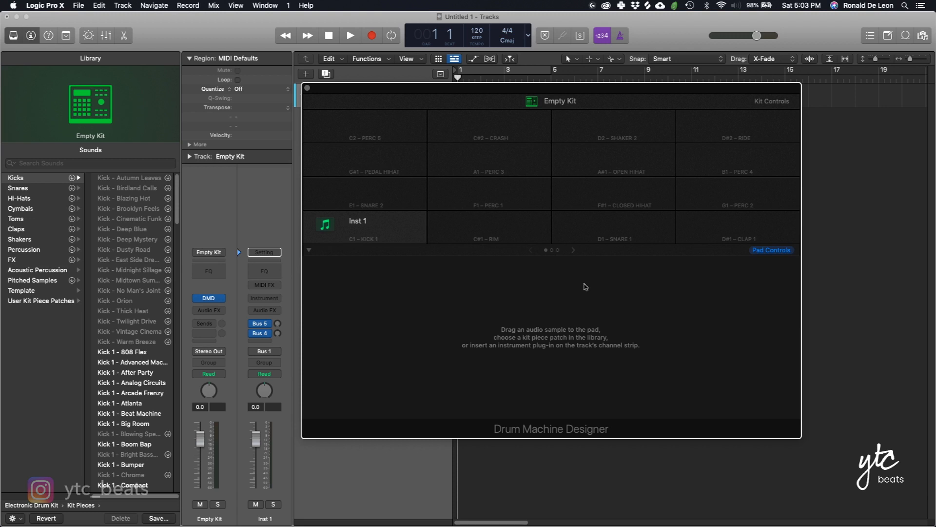
pyautogui.click(923, 36)
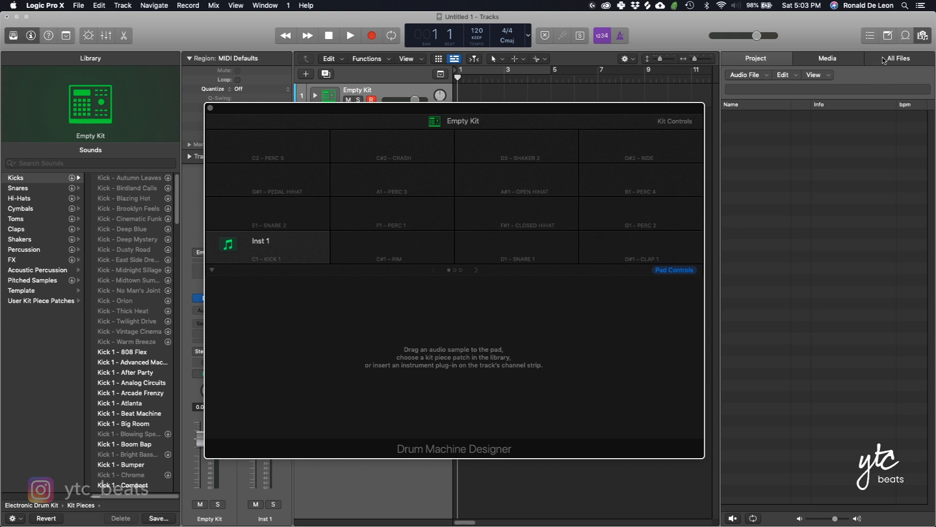
pyautogui.click(884, 61)
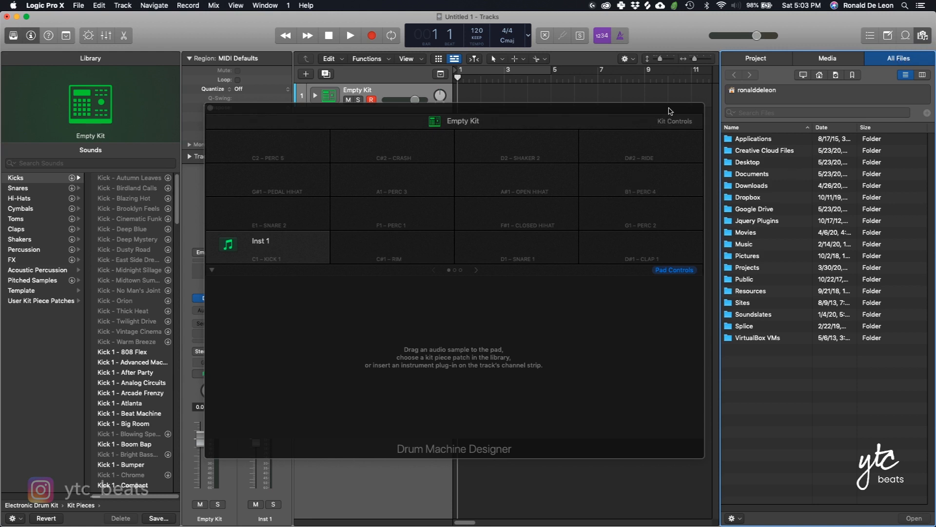
pyautogui.click(670, 112)
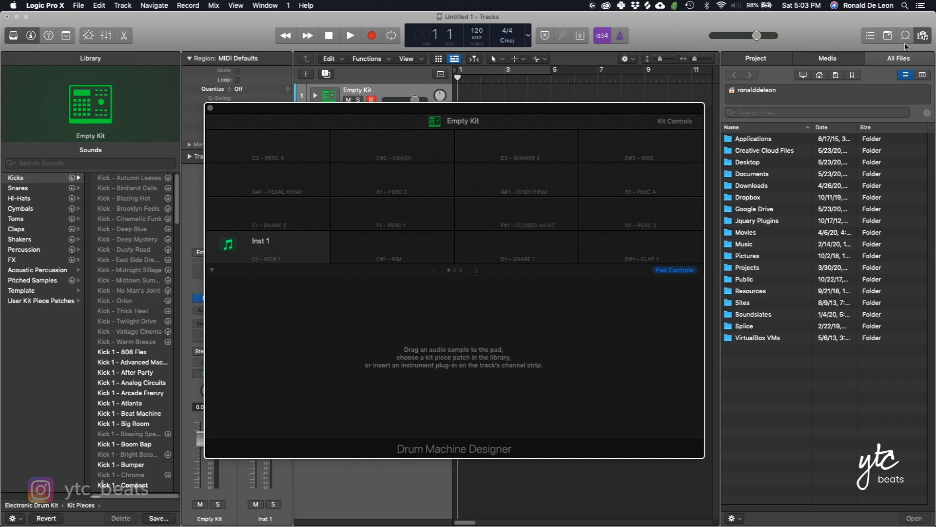
pyautogui.click(922, 35)
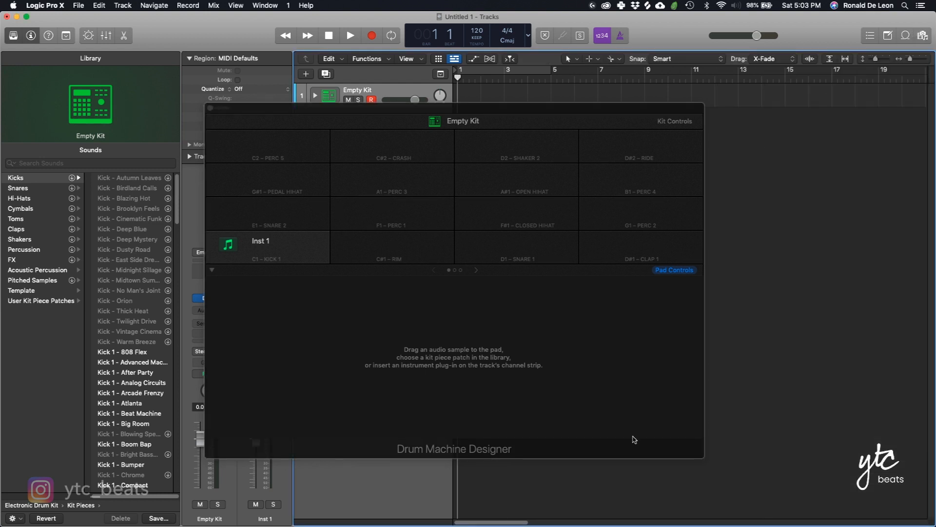
# Switch to Splice and drag THE_KOUNT_kick_power.wav onto the C1 – Kick 1 pad
pyautogui.moveTo(633, 523)
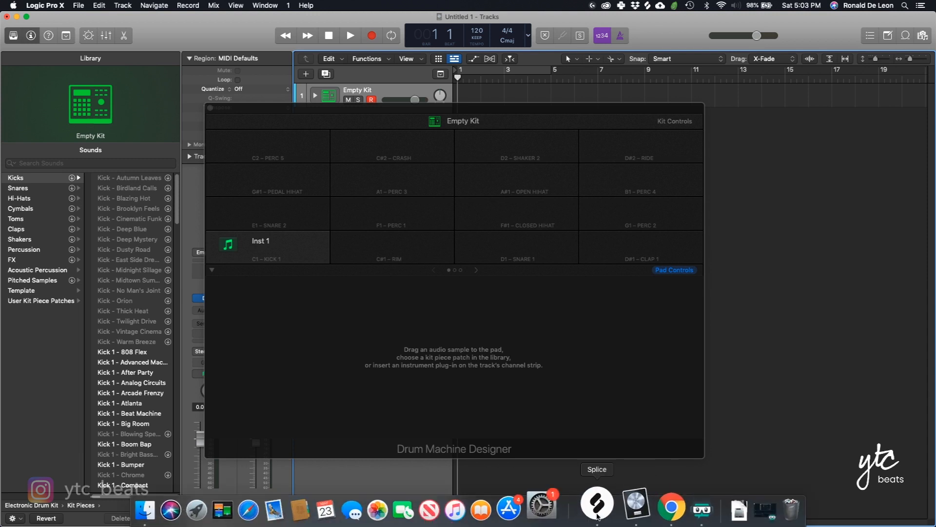
pyautogui.click(598, 516)
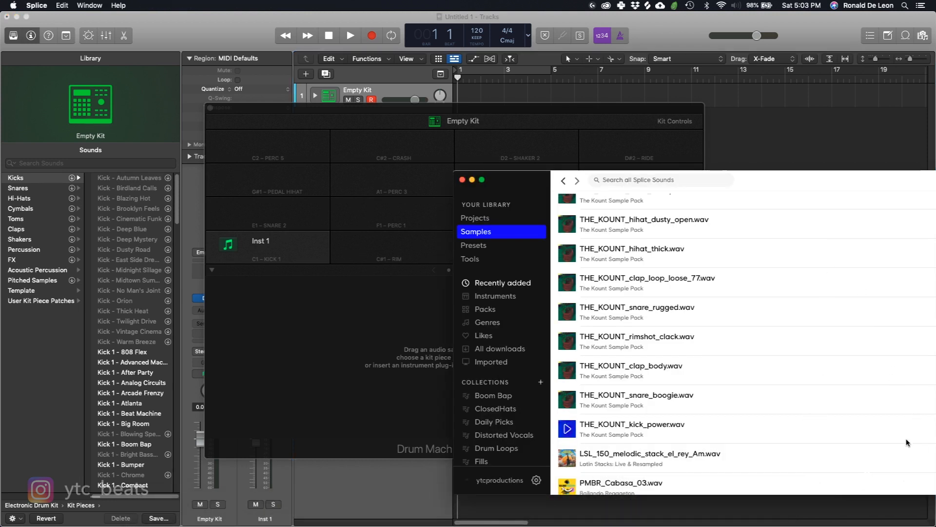
pyautogui.click(866, 429)
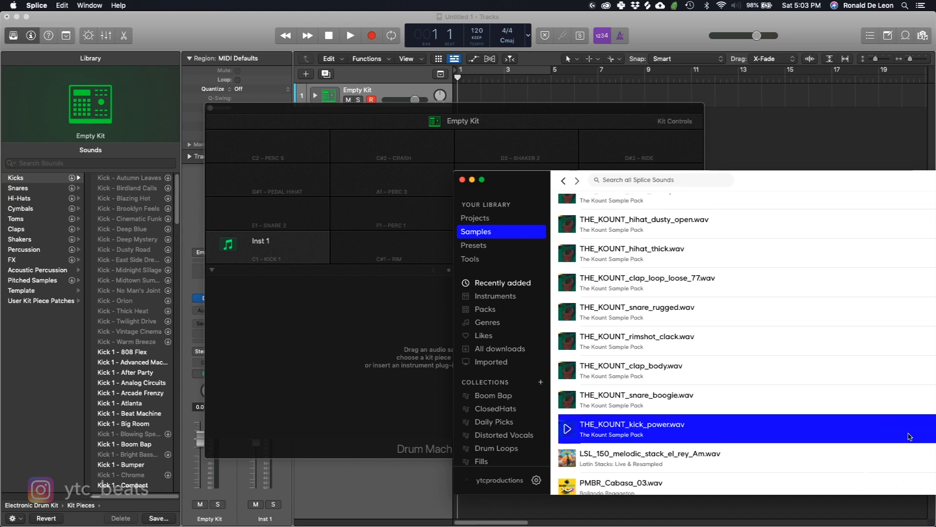
pyautogui.moveTo(879, 184); pyautogui.dragTo(881, 164)
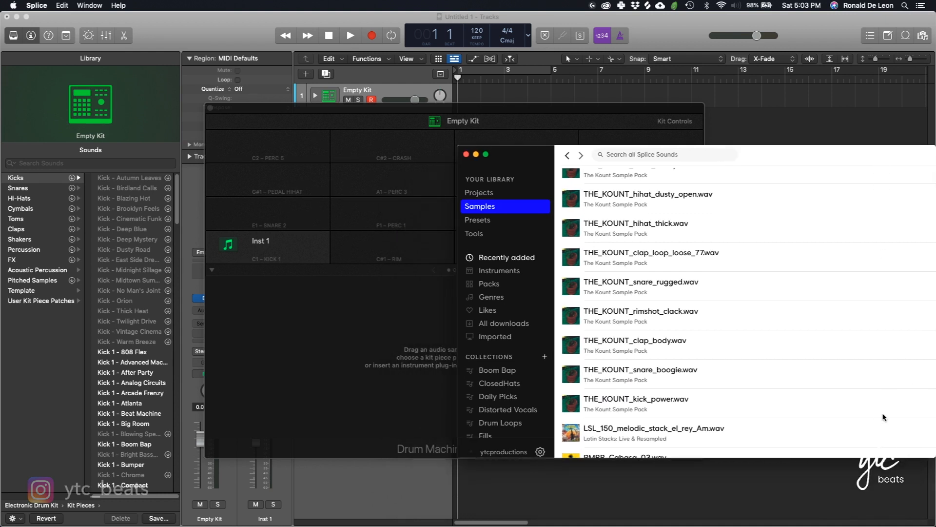
pyautogui.click(903, 405)
pyautogui.moveTo(903, 407); pyautogui.dragTo(256, 247)
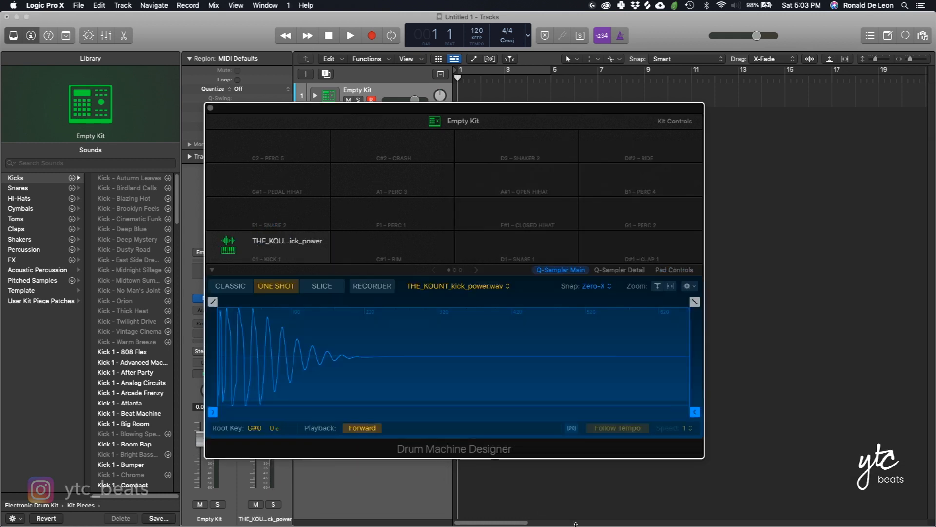
# Drag THE_KOUNT_snare_boogie.wav onto the D1 – Snare 1 pad and THE_KOUNT_clap_body.wav onto D#1 – Clap 1
pyautogui.click(588, 503)
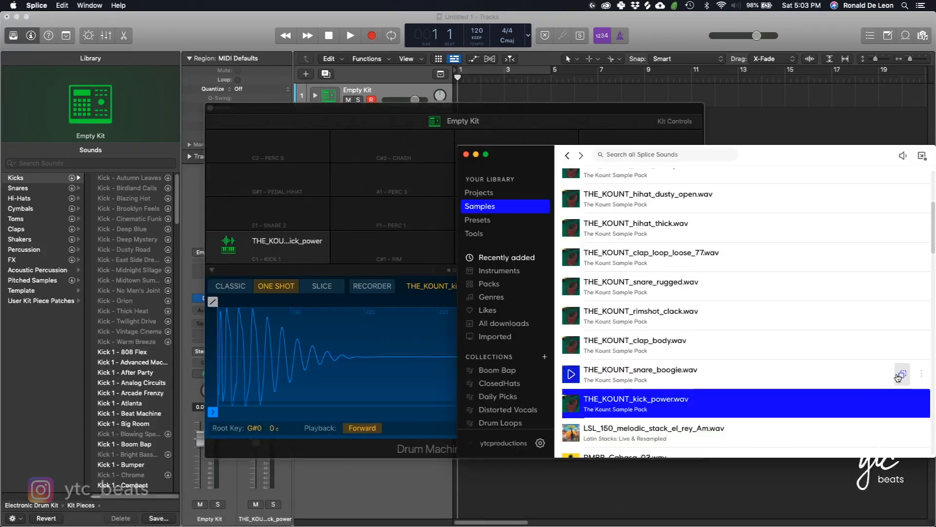
pyautogui.click(899, 376)
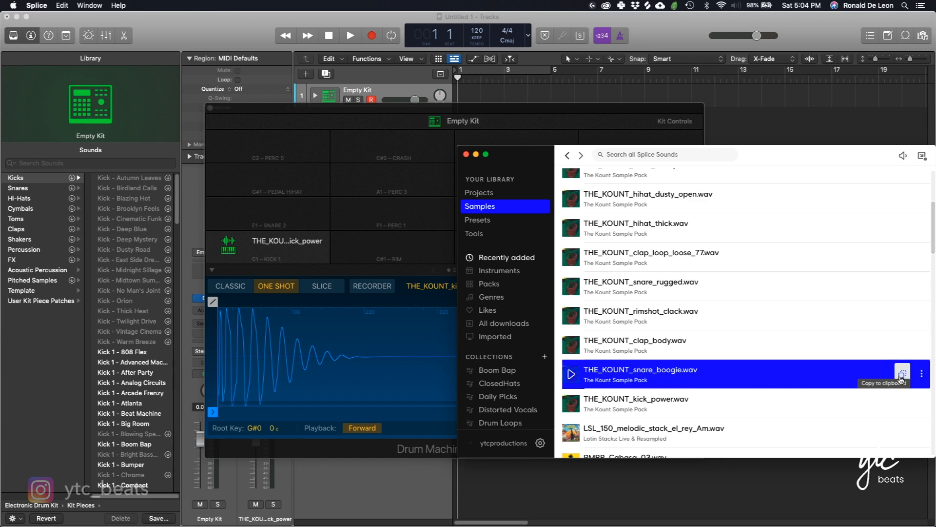
pyautogui.moveTo(822, 163); pyautogui.dragTo(753, 313)
pyautogui.scroll(-1, 815, 393)
pyautogui.moveTo(780, 501); pyautogui.dragTo(517, 244)
pyautogui.moveTo(638, 282); pyautogui.dragTo(640, 246)
pyautogui.moveTo(829, 446); pyautogui.dragTo(398, 233)
# Drag THE_KOUNT_rimshot_clack.wav onto C#1 – Rim and THE_KOUNT_hihat_dusty_open.wav onto F#1 – Closed Hihat
pyautogui.scroll(1, 830, 364)
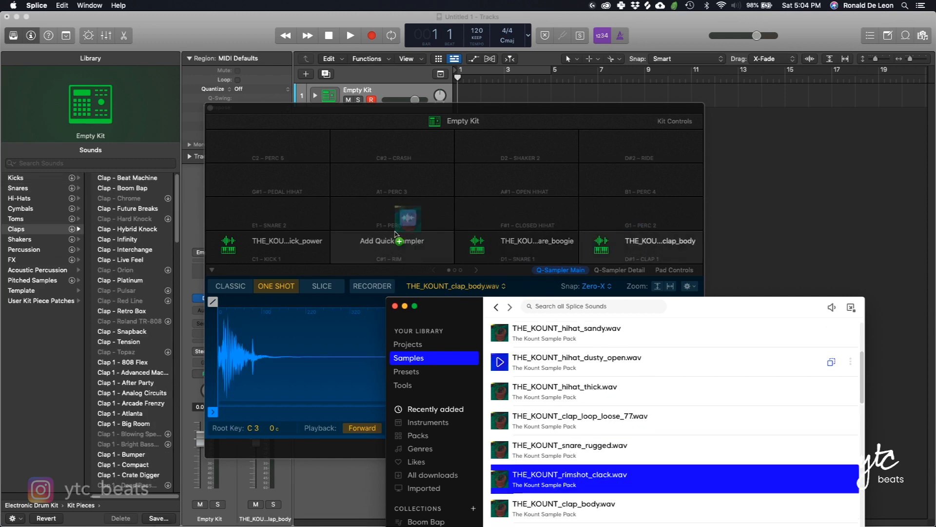
pyautogui.moveTo(831, 392); pyautogui.dragTo(538, 214)
pyautogui.moveTo(831, 363); pyautogui.dragTo(508, 201)
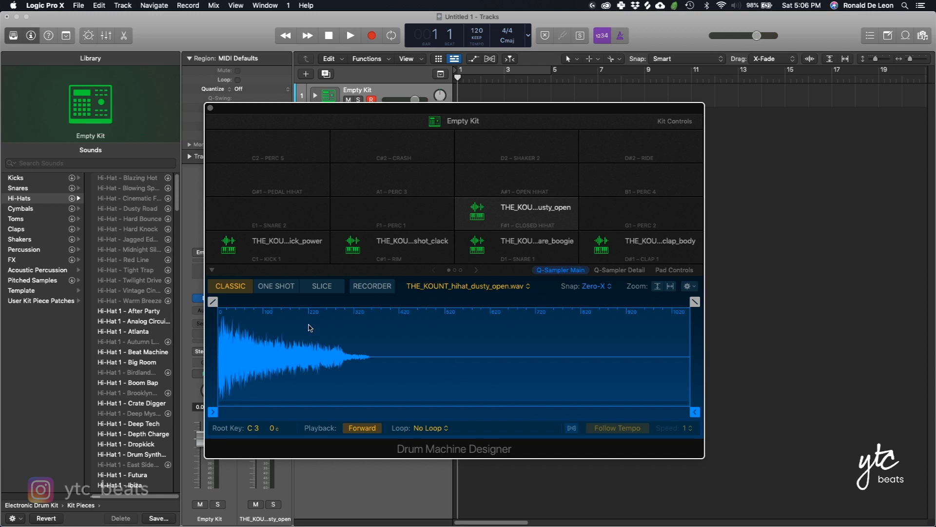
# Switch the hi-hat pad's Quick Sampler to Slice mode
pyautogui.click(289, 286)
pyautogui.click(322, 286)
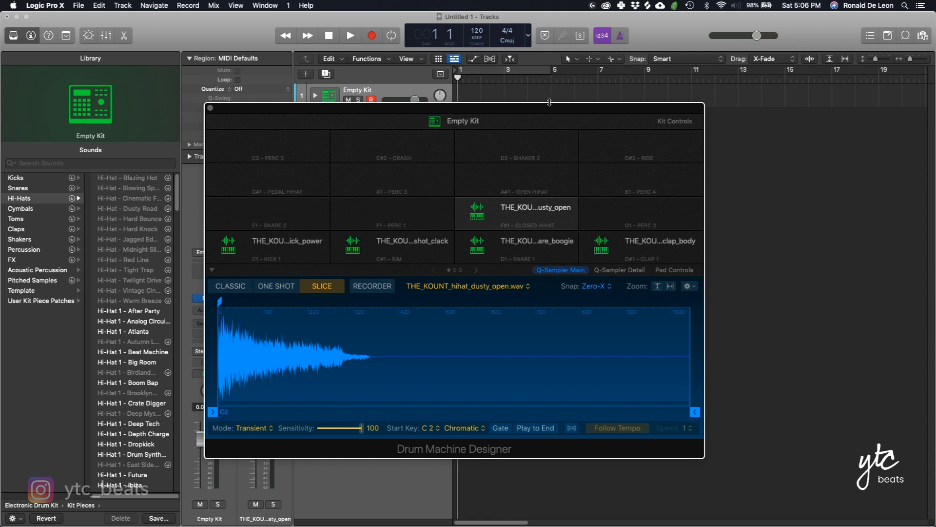
# Open the Mixer window
pyautogui.moveTo(552, 109); pyautogui.dragTo(725, 40)
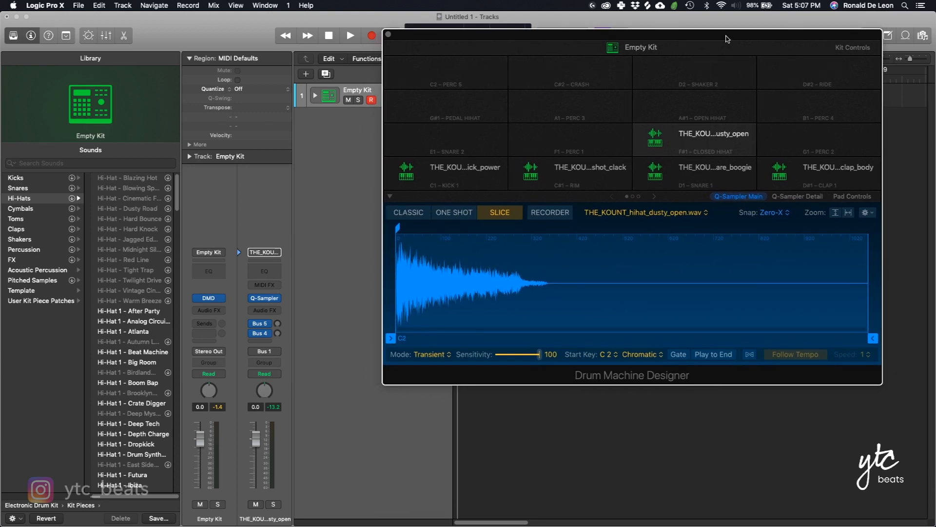
pyautogui.moveTo(673, 80)
pyautogui.press('v')
pyautogui.press('x')
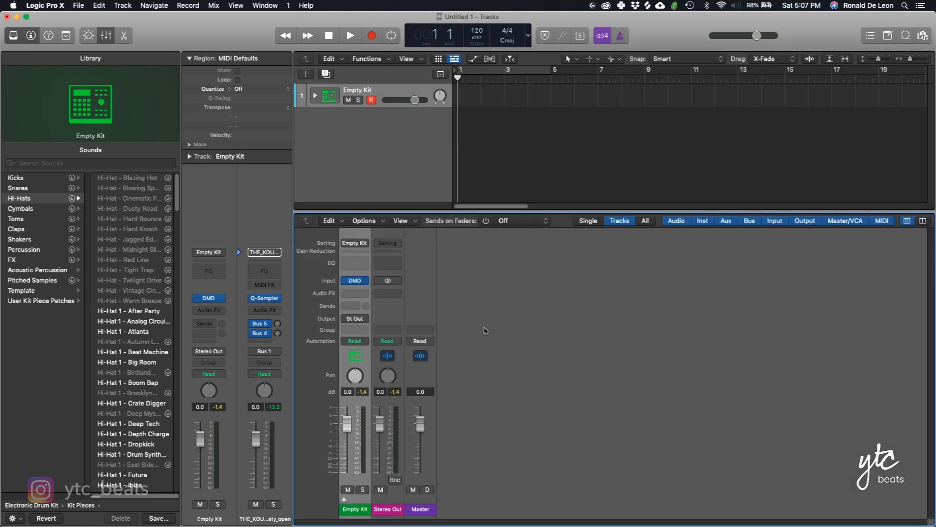
# Expand the Empty Kit track stack in the mixer and select each pad's channel strip in turn
pyautogui.click(344, 499)
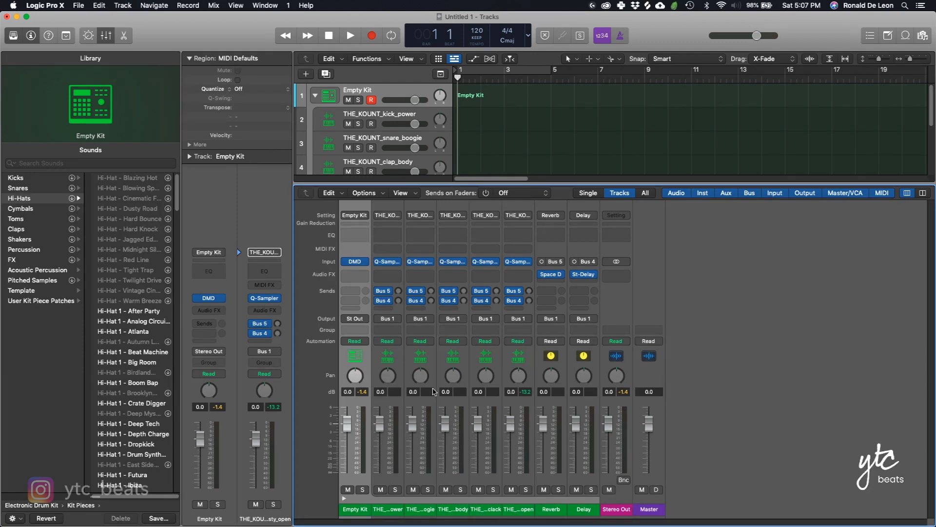
pyautogui.click(400, 370)
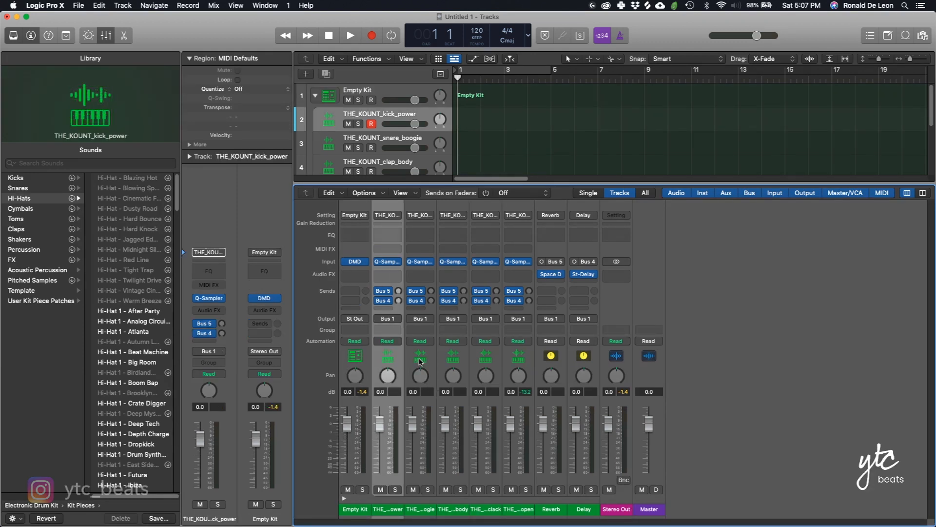
pyautogui.click(421, 360)
pyautogui.click(453, 357)
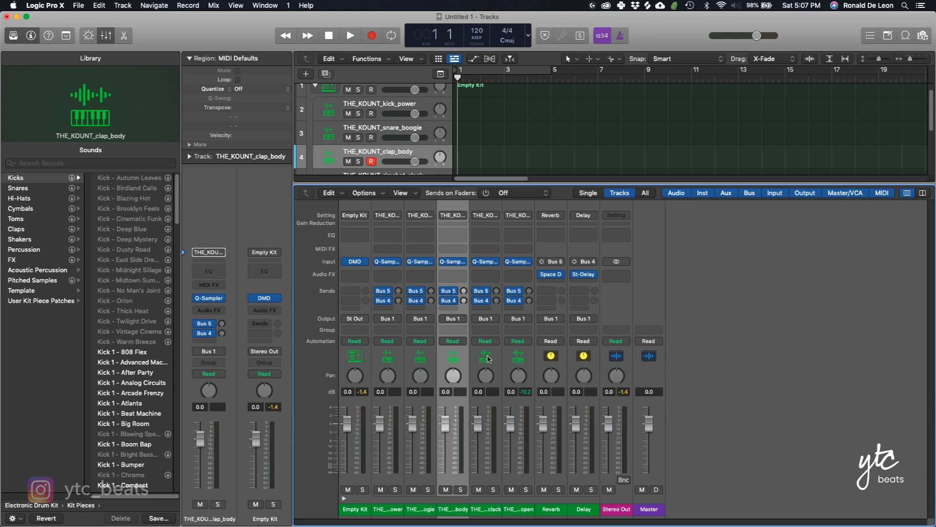
pyautogui.click(487, 358)
pyautogui.click(513, 356)
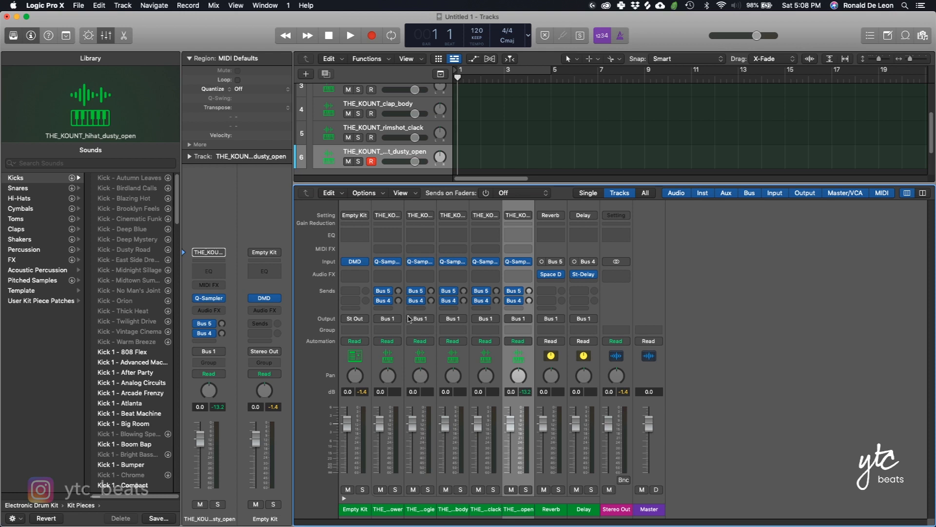
# Reopen the Drum Machine Designer from the kit's channel strip and inspect the hi-hat pad and kit controls
pyautogui.click(269, 301)
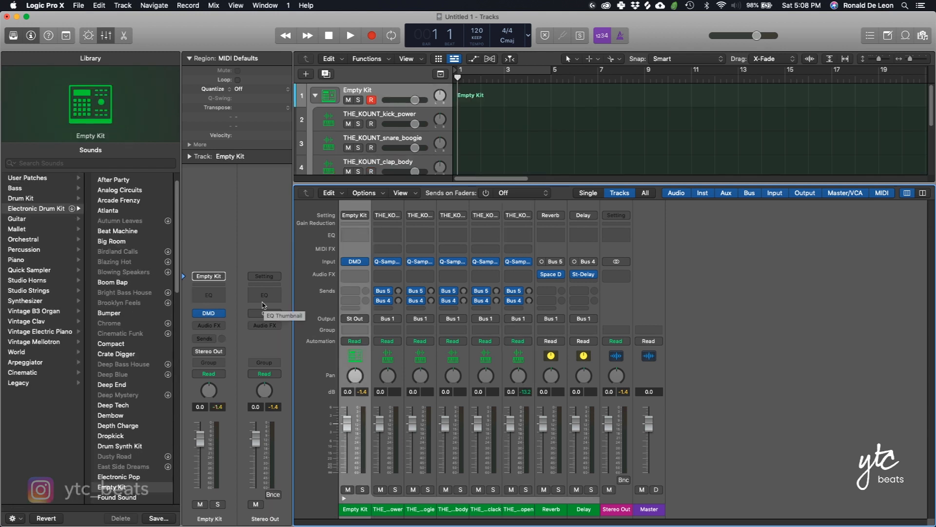
pyautogui.click(210, 315)
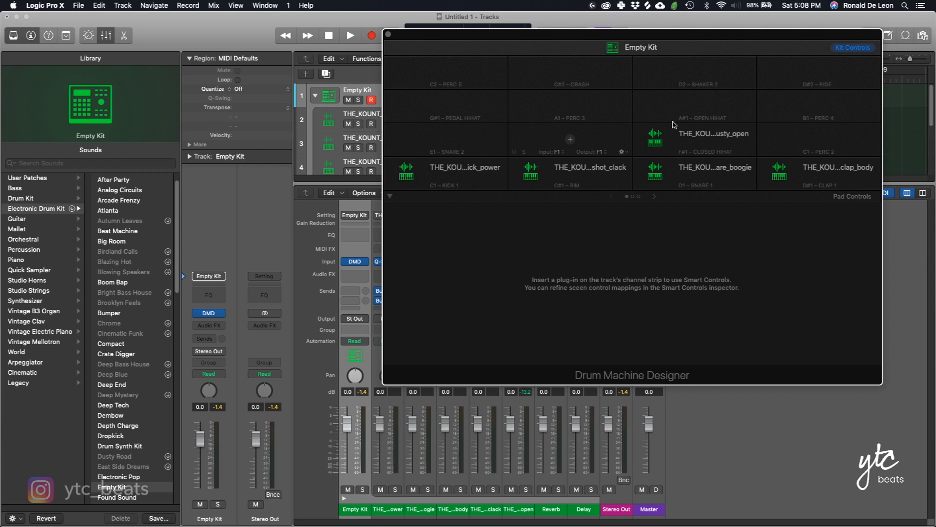
pyautogui.click(709, 136)
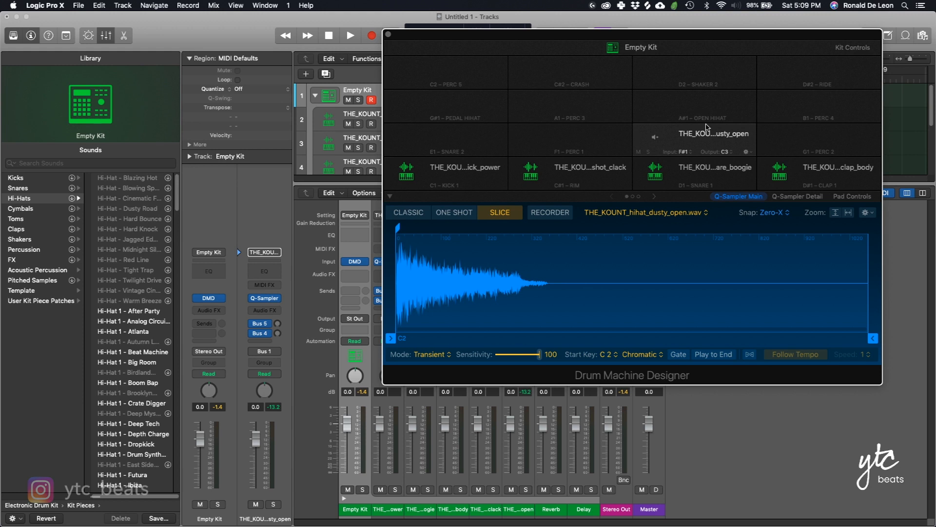
pyautogui.click(702, 53)
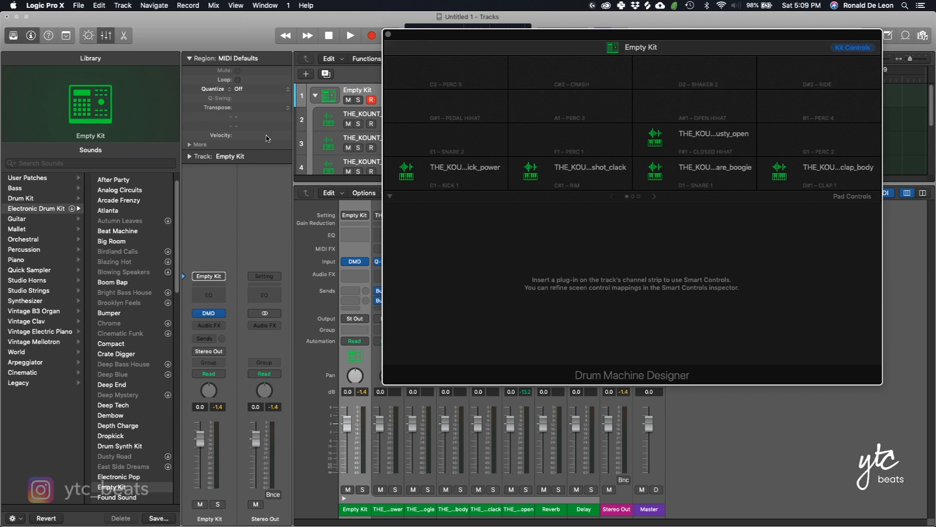
pyautogui.click(15, 38)
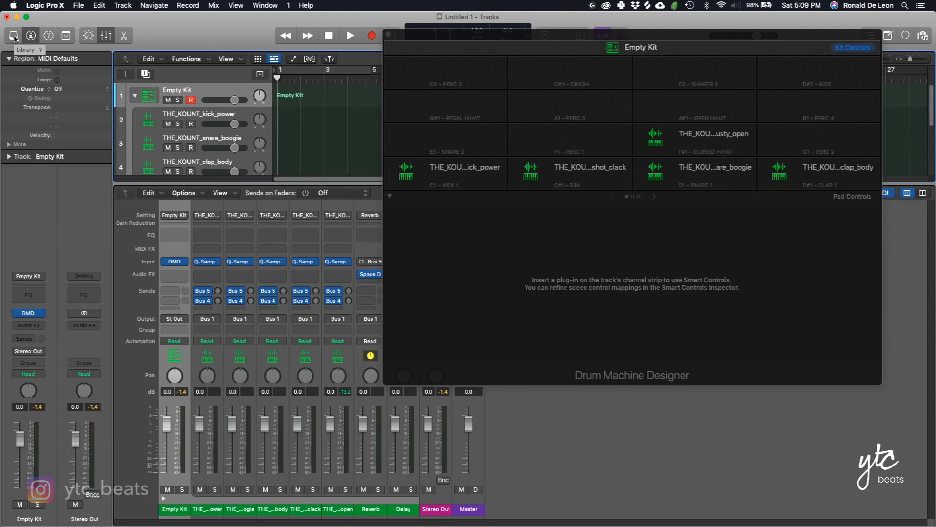
pyautogui.click(15, 38)
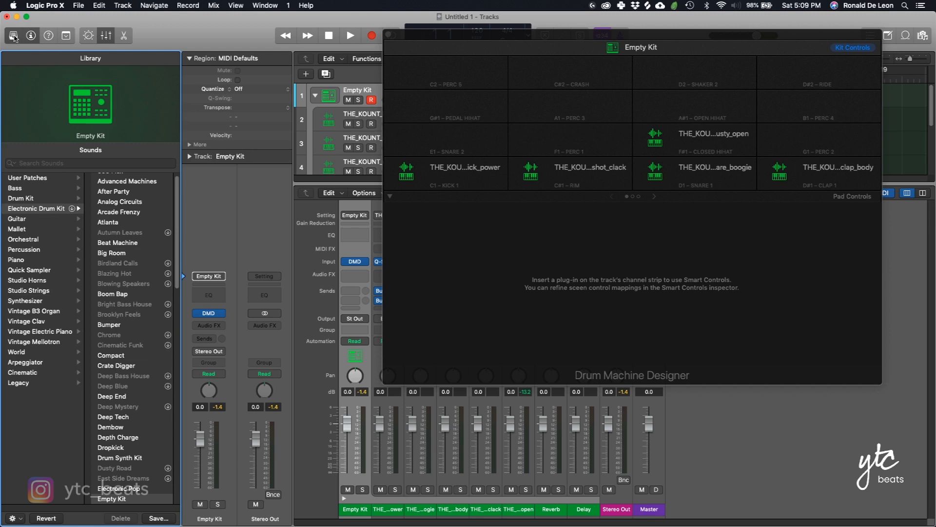
# Save the kit as a user patch named Kount Kit 5 and close the Drum Machine Designer
pyautogui.click(166, 520)
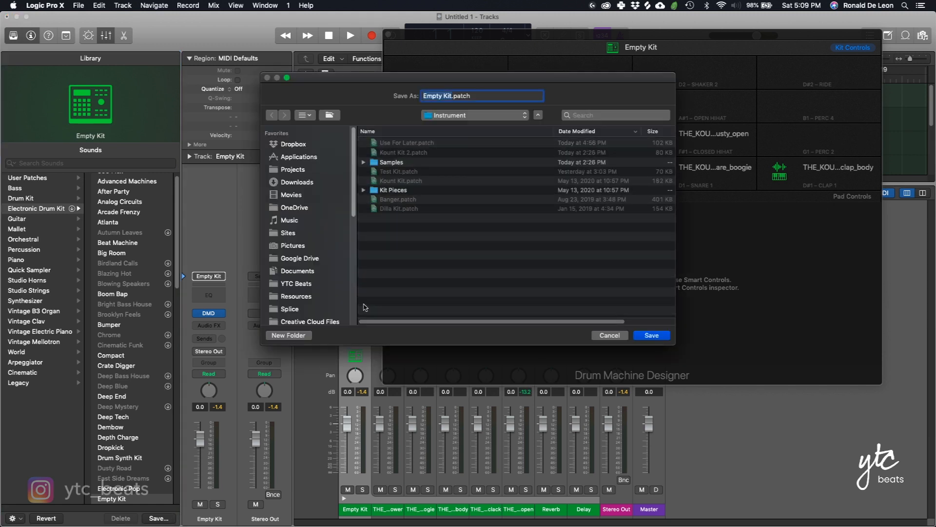
pyautogui.write('Kount Kit 5')
pyautogui.press('Return')
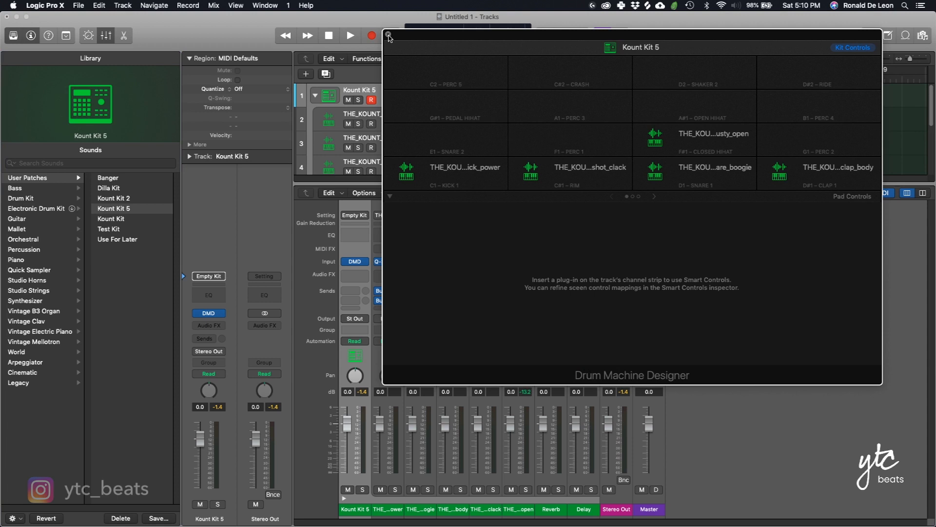
pyautogui.click(389, 35)
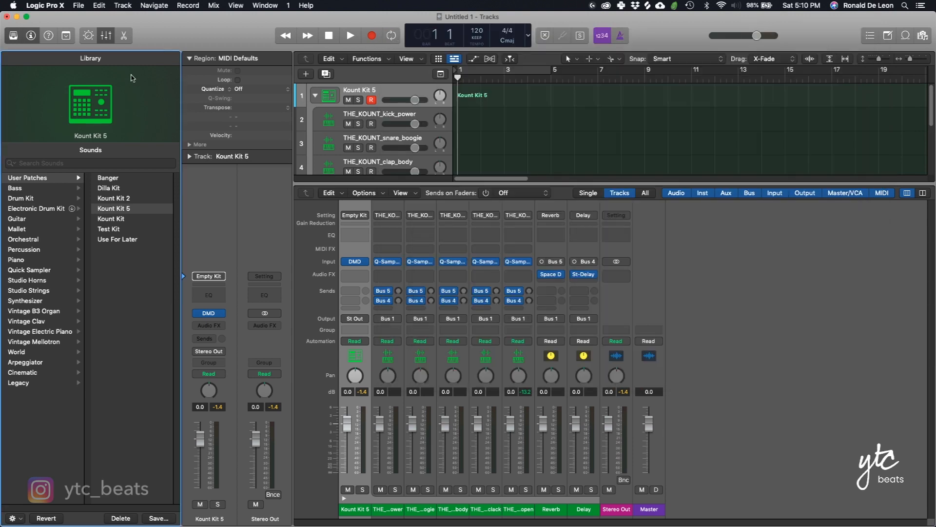
# Create a new project with one Software Instrument track
pyautogui.click(79, 6)
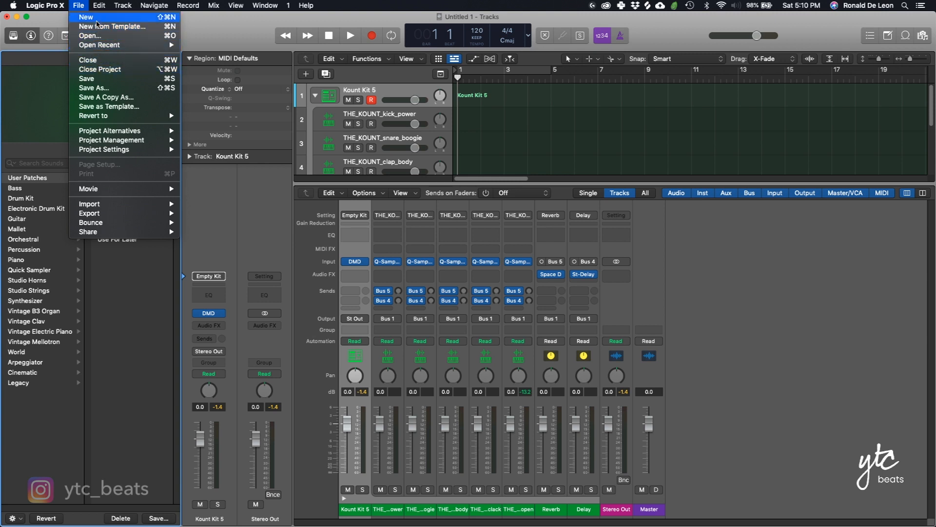
pyautogui.click(108, 18)
pyautogui.click(542, 185)
pyautogui.click(448, 187)
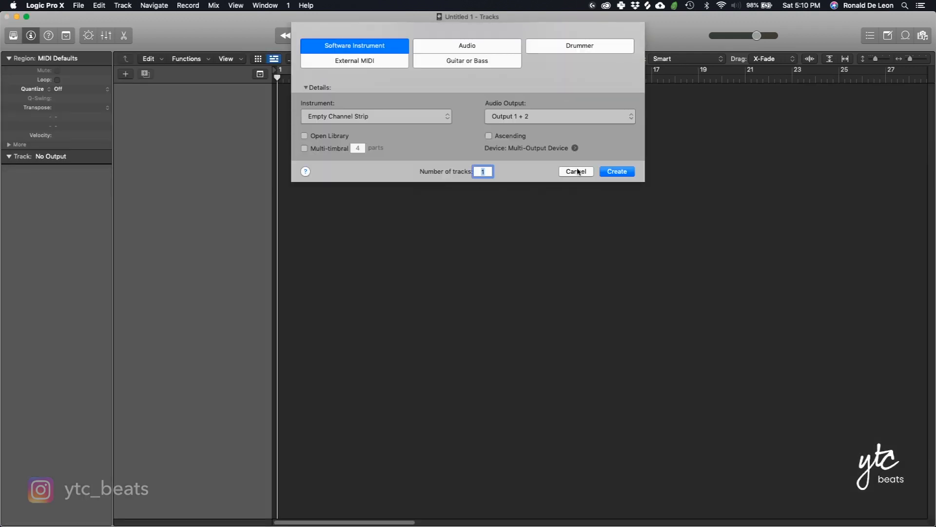
pyautogui.click(619, 173)
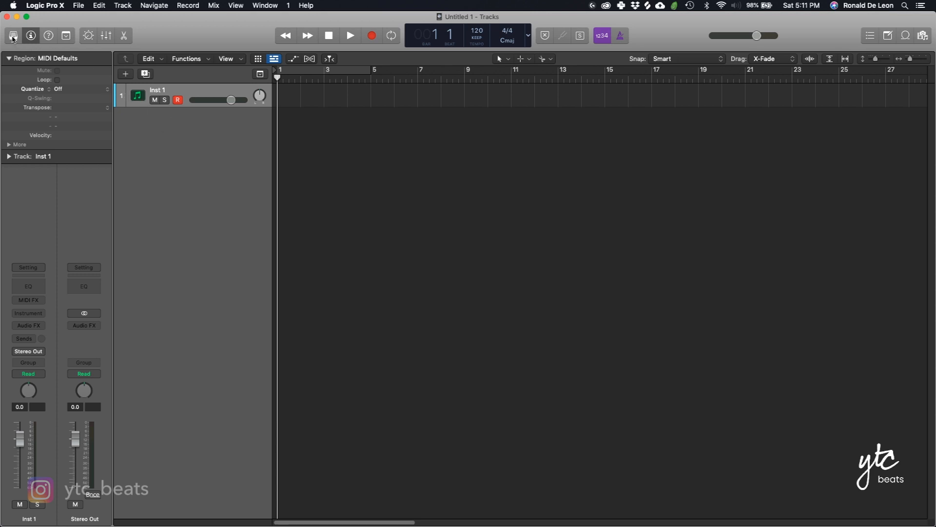
# Load the Kount Kit 5 user patch onto the new track and expand its track stack
pyautogui.click(13, 36)
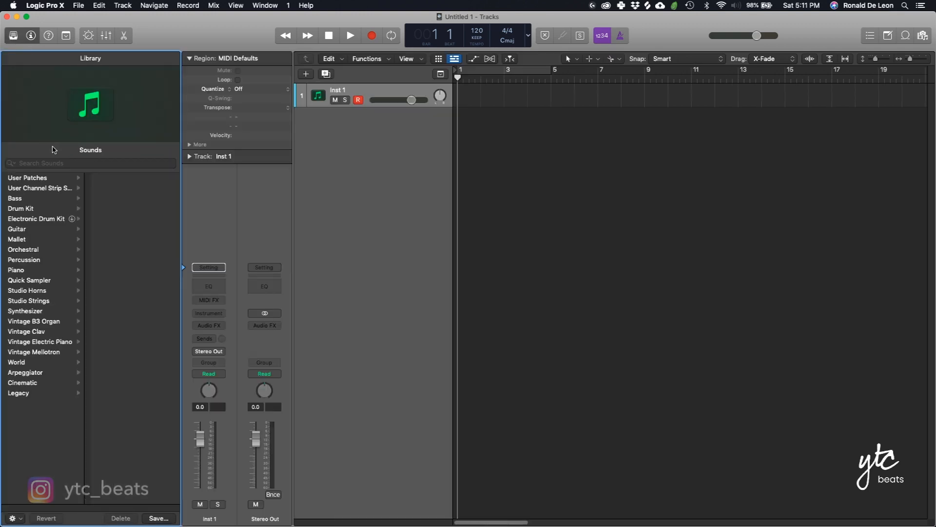
pyautogui.click(55, 180)
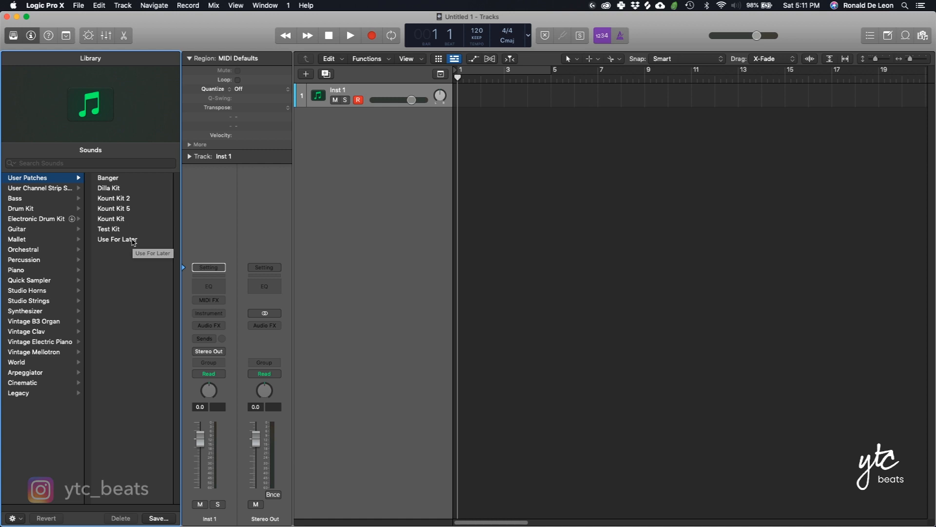
pyautogui.click(128, 208)
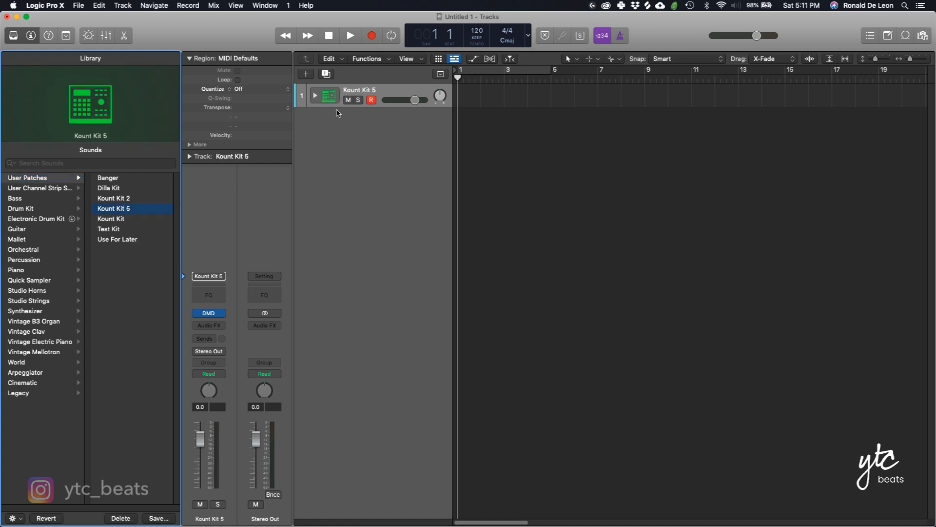
pyautogui.click(316, 97)
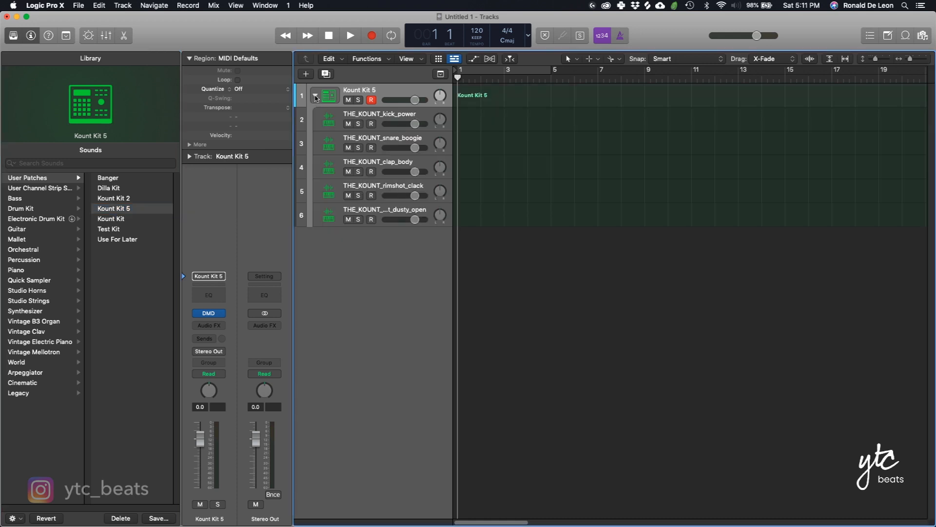